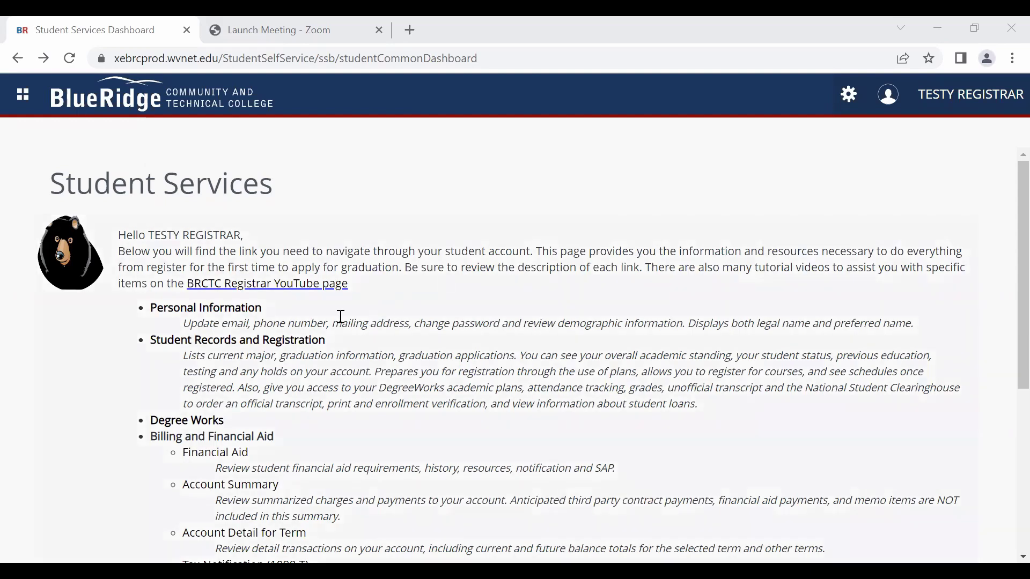
Step: Go from the student's records and registration profile to Registration, opened in a new tab
{"action": "left_click", "coordinate": [294, 340]}
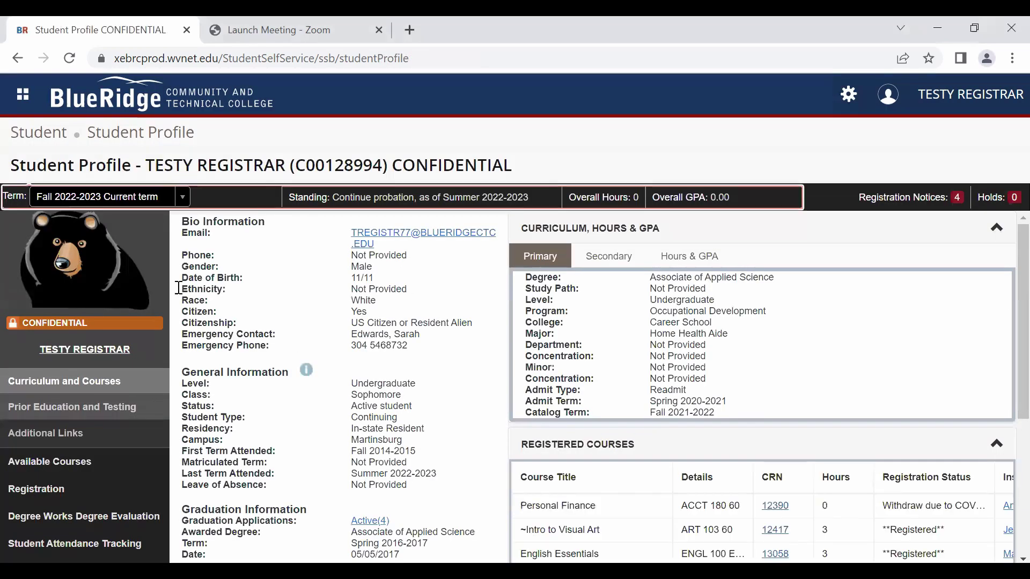
{"action": "scroll", "coordinate": [144, 270], "scroll_direction": "down", "scroll_amount": 1}
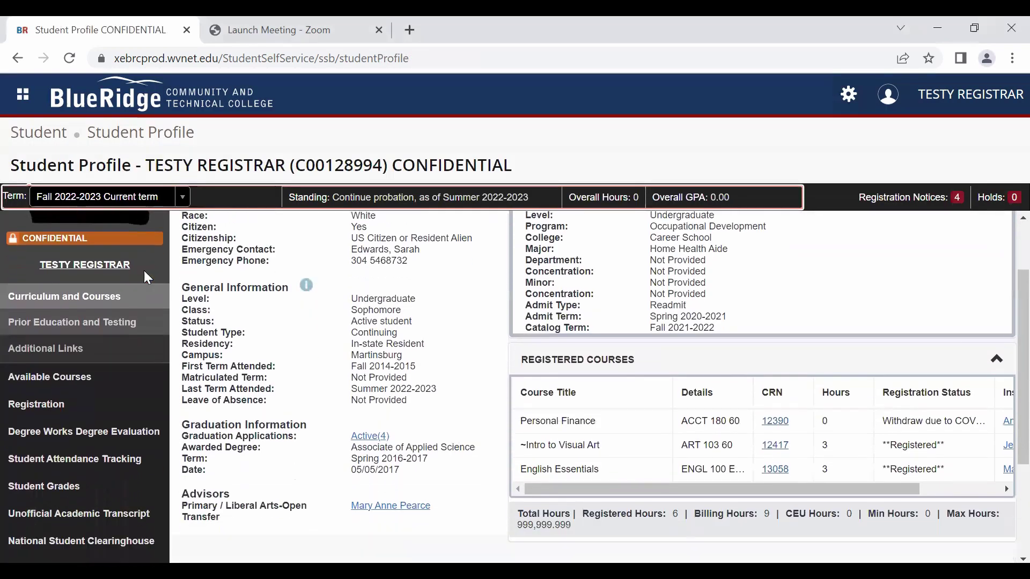
{"action": "scroll", "coordinate": [144, 270], "scroll_direction": "down", "scroll_amount": 1}
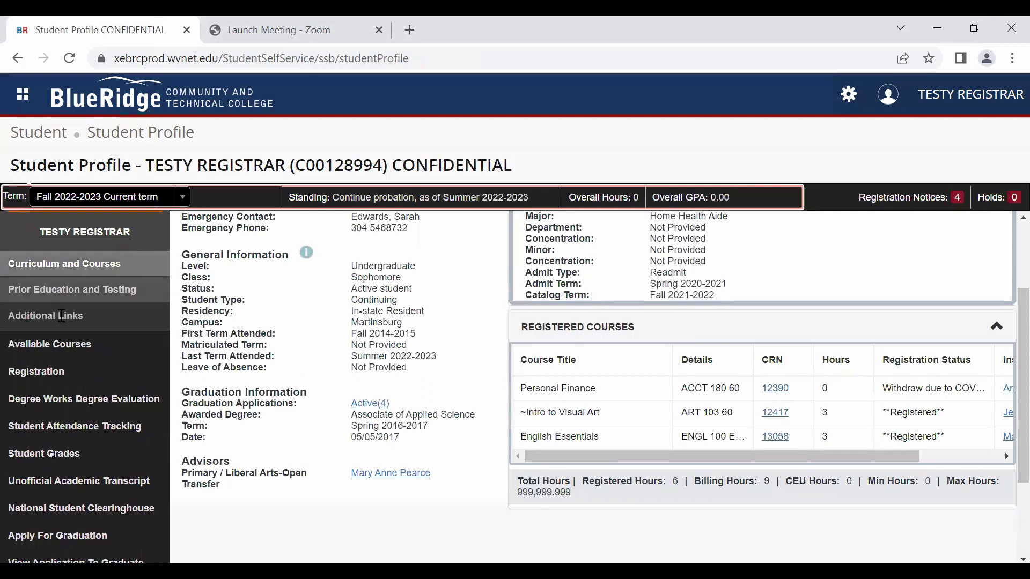
{"action": "left_click", "coordinate": [41, 372]}
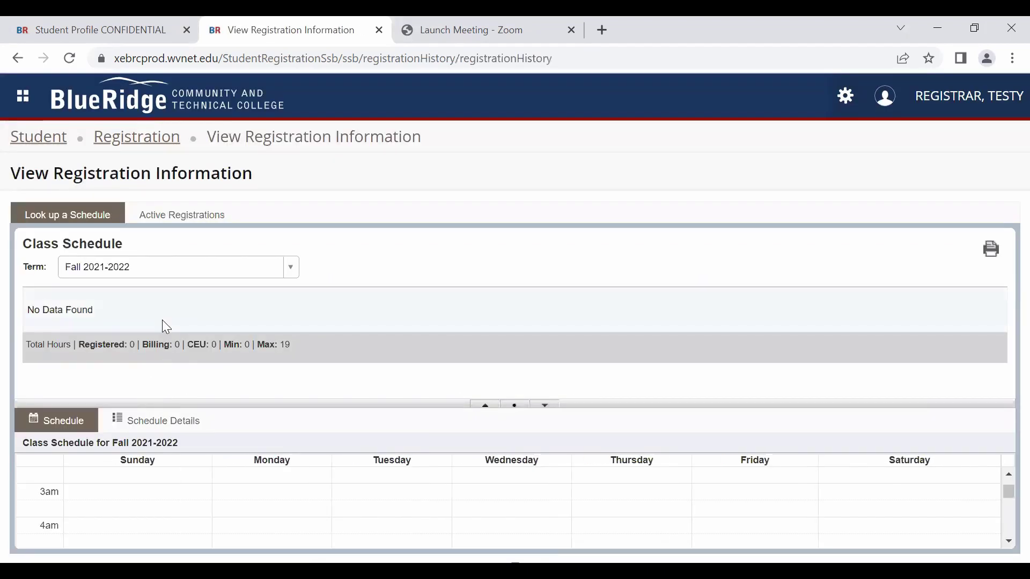
Step: Select the Fall 2022-2023 term to load its three-course class schedule
{"action": "left_click", "coordinate": [145, 268]}
{"action": "left_click", "coordinate": [133, 377]}
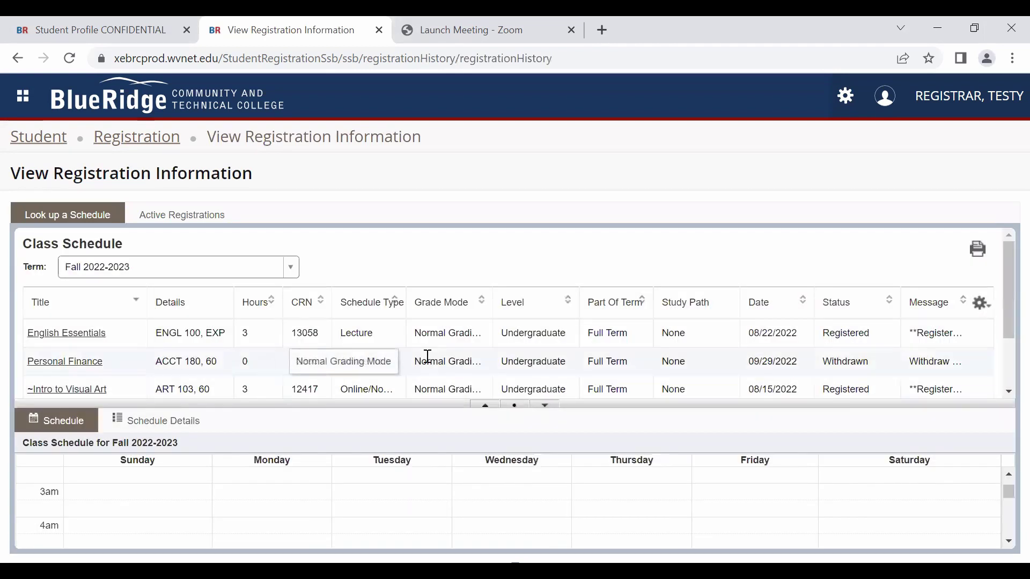
{"action": "scroll", "coordinate": [427, 356], "scroll_direction": "down", "scroll_amount": 1}
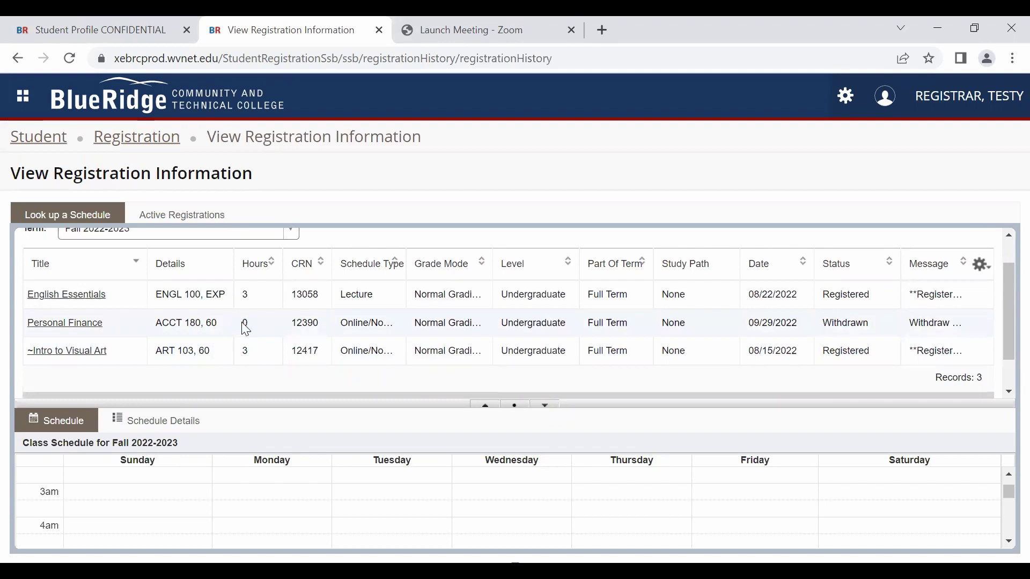
{"action": "scroll", "coordinate": [367, 322], "scroll_direction": "down", "scroll_amount": 1}
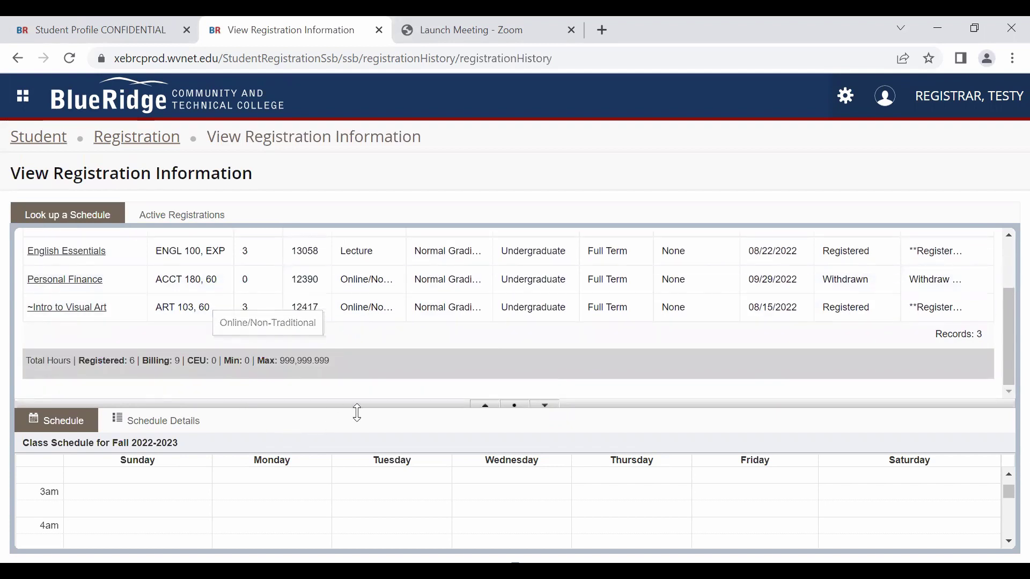
{"action": "scroll", "coordinate": [345, 505], "scroll_direction": "down", "scroll_amount": 2}
{"action": "scroll", "coordinate": [346, 505], "scroll_direction": "down", "scroll_amount": 1}
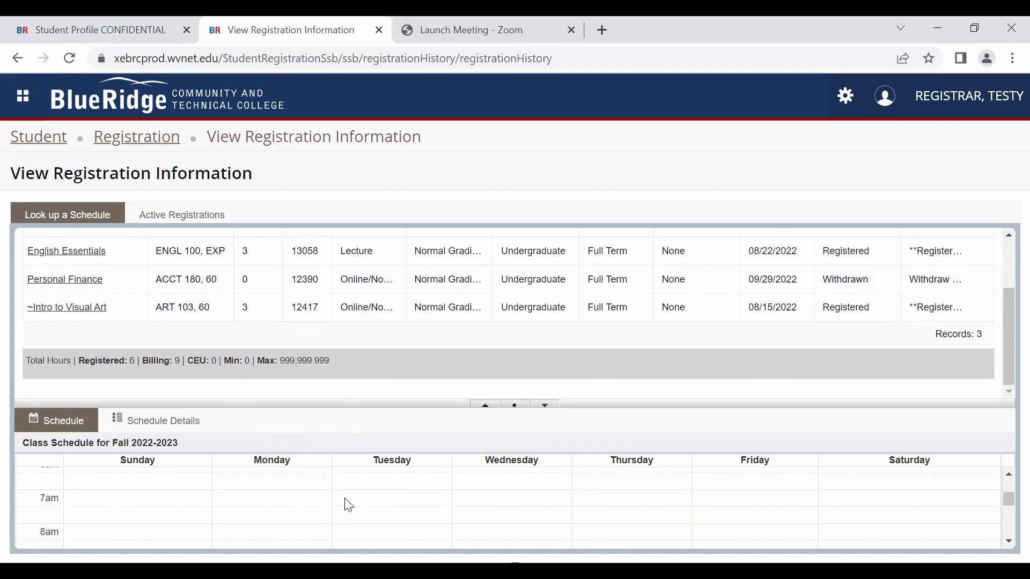
{"action": "scroll", "coordinate": [345, 505], "scroll_direction": "down", "scroll_amount": 1}
{"action": "scroll", "coordinate": [344, 504], "scroll_direction": "down", "scroll_amount": 1}
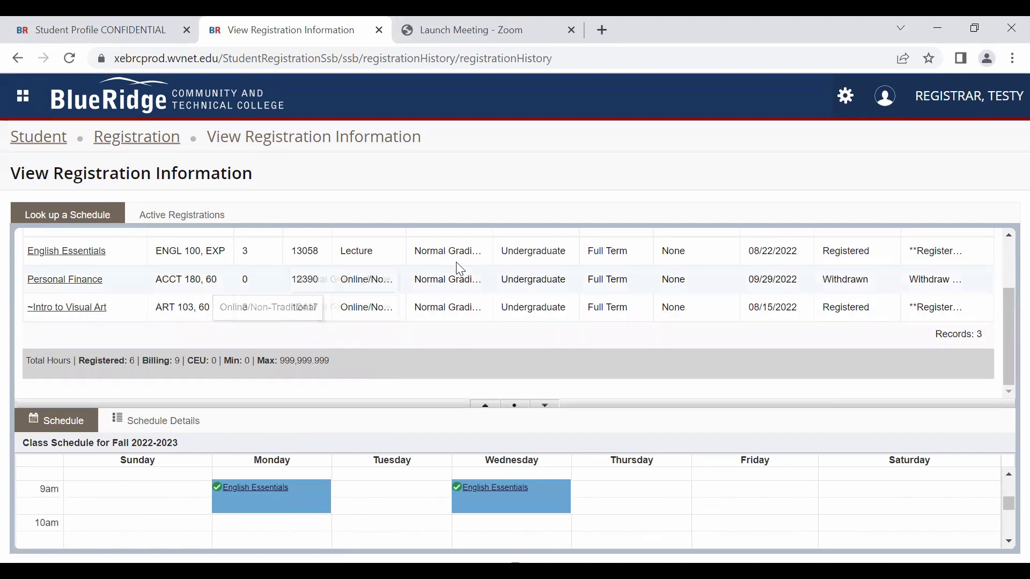
{"action": "scroll", "coordinate": [456, 267], "scroll_direction": "up", "scroll_amount": 1}
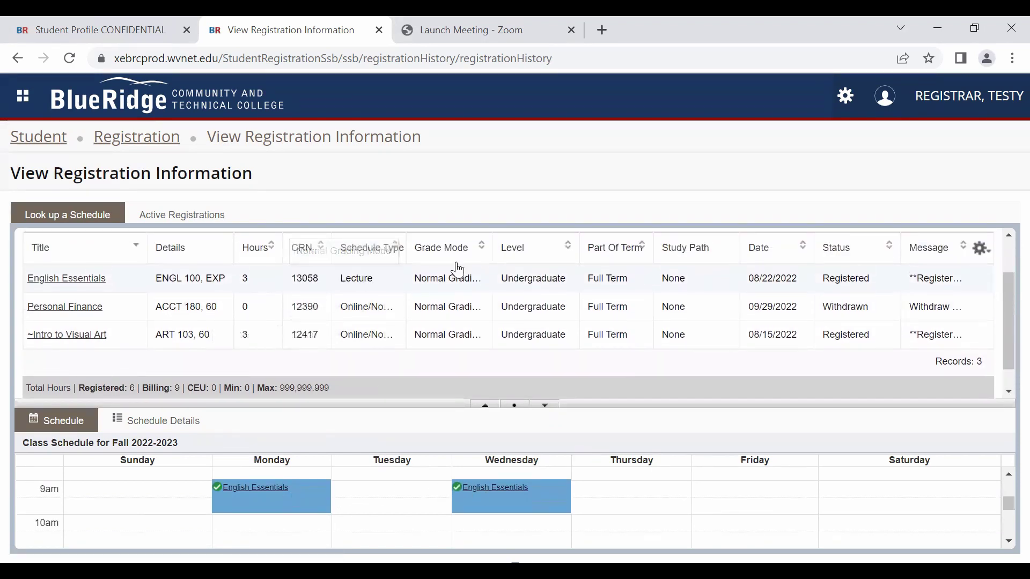